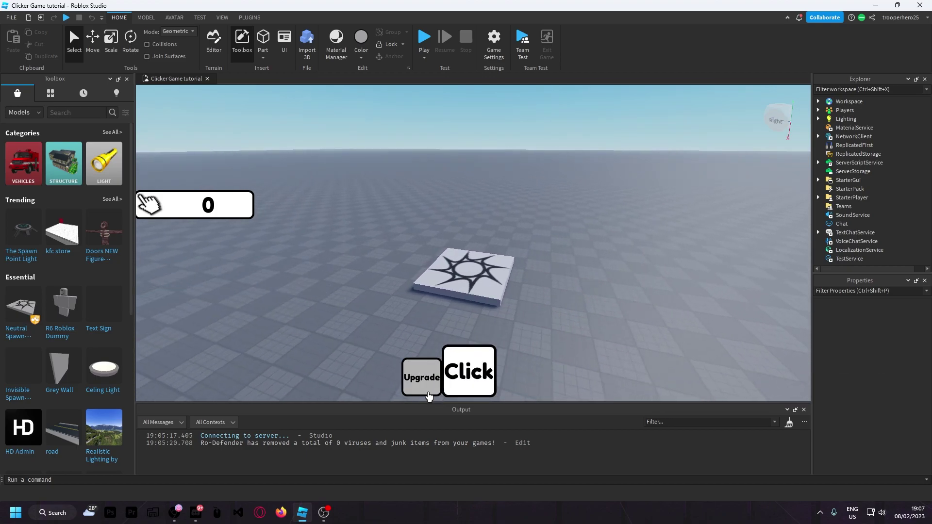
Start a playtest, try buying the first upgrade in the Upgrade window and close the window
click(818, 101)
click(863, 136)
click(424, 36)
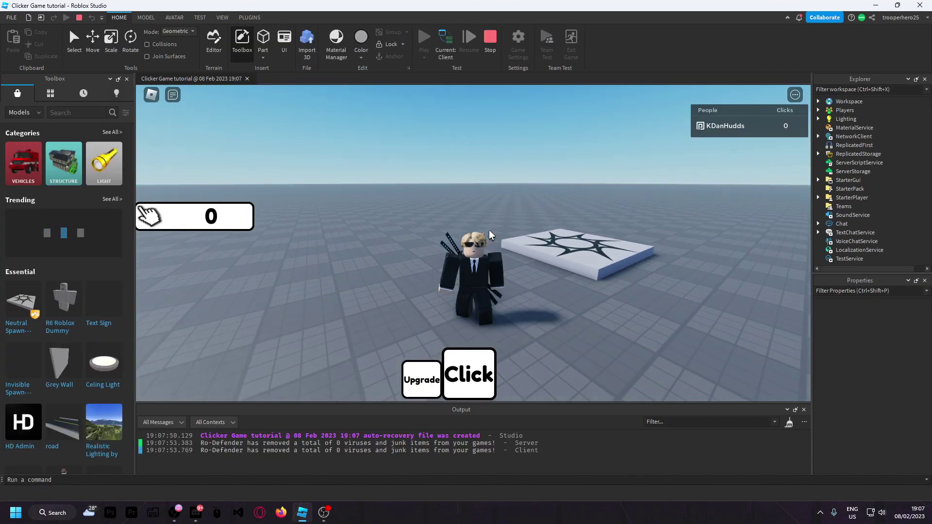
click(422, 379)
click(463, 236)
click(557, 191)
Build up the click counter in the playtest with the game's Click button
click(466, 383)
click(466, 383)
click(466, 383)
click(466, 383)
click(473, 384)
click(478, 383)
click(483, 380)
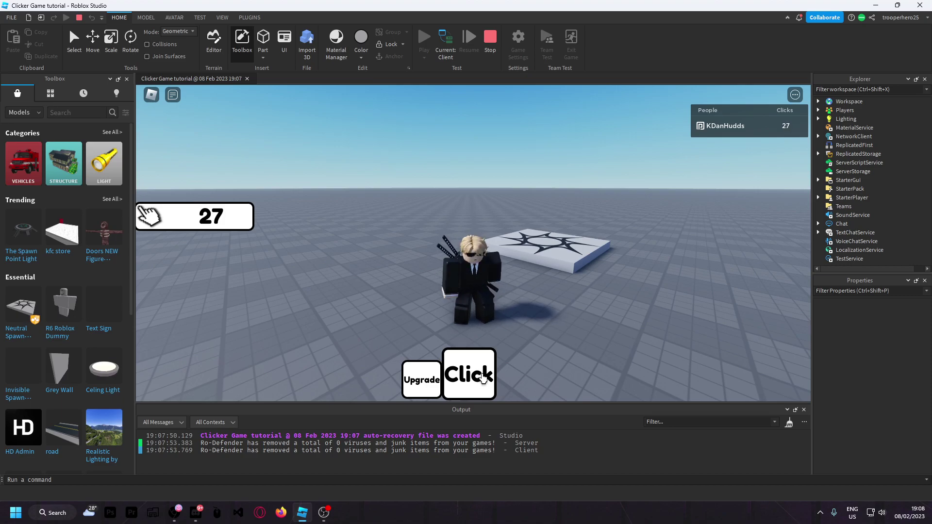
click(483, 379)
click(484, 379)
click(484, 380)
click(486, 380)
click(486, 380)
Buy an upgrade from the game's Upgrade window and test its effect on the click counter
click(421, 380)
click(470, 246)
click(558, 189)
click(470, 380)
click(470, 380)
key(s)
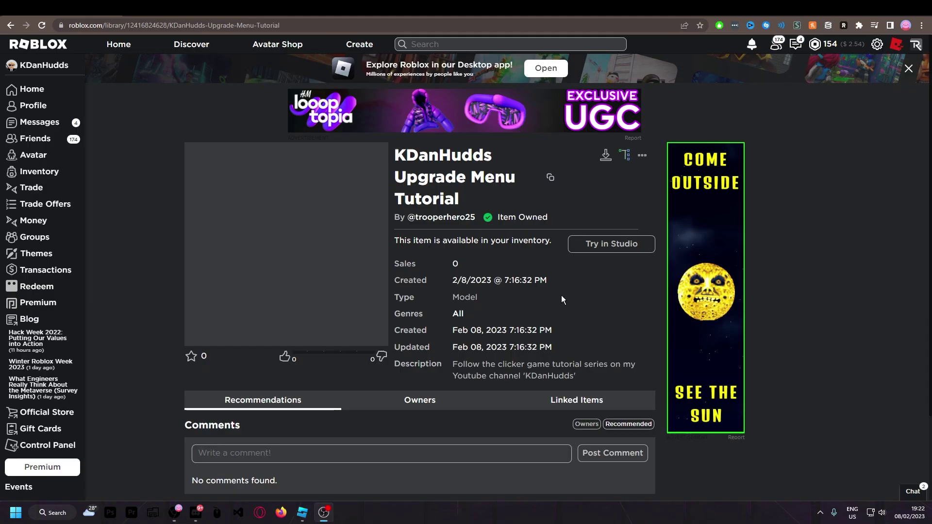
click(561, 295)
click(878, 15)
key(a)
right_drag(628, 211, 631, 202)
key(w)
scroll(642, 185, down, 3)
scroll(642, 185, up, 2)
Insert the KDanHudds Upgrade model from the Toolbox inventory, then open the README script in its Upgrade Tutorial group
click(17, 153)
click(563, 275)
click(828, 137)
double_click(863, 145)
click(284, 78)
click(874, 154)
click(838, 154)
click(839, 154)
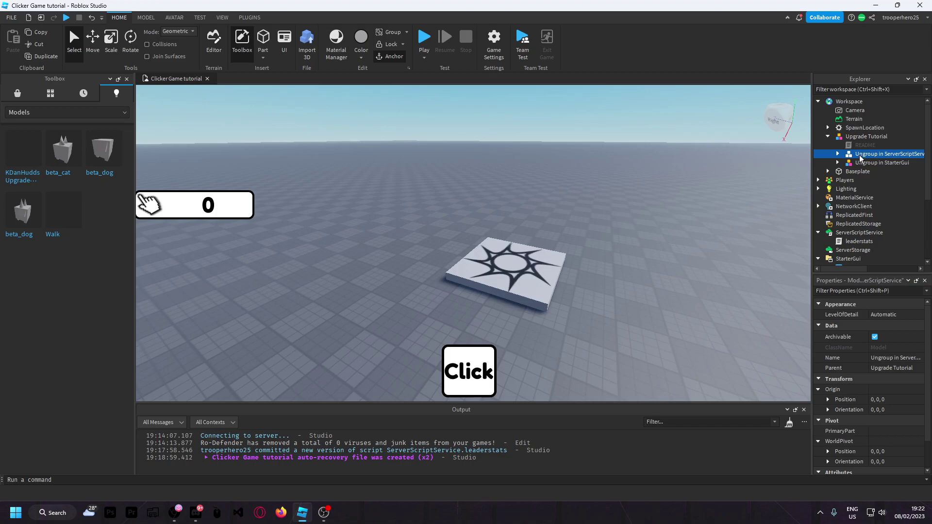
Move the "Ungroup in ServerScriptService" model into ServerScriptService and ungroup it there
drag(860, 158, 853, 213)
scroll(862, 156, down, 1)
scroll(863, 218, down, 1)
right_click(859, 196)
click(831, 115)
Open both leaderstats scripts and examine the lines that create the ClickUpgrade IntValue and set its value
double_click(853, 184)
double_click(853, 192)
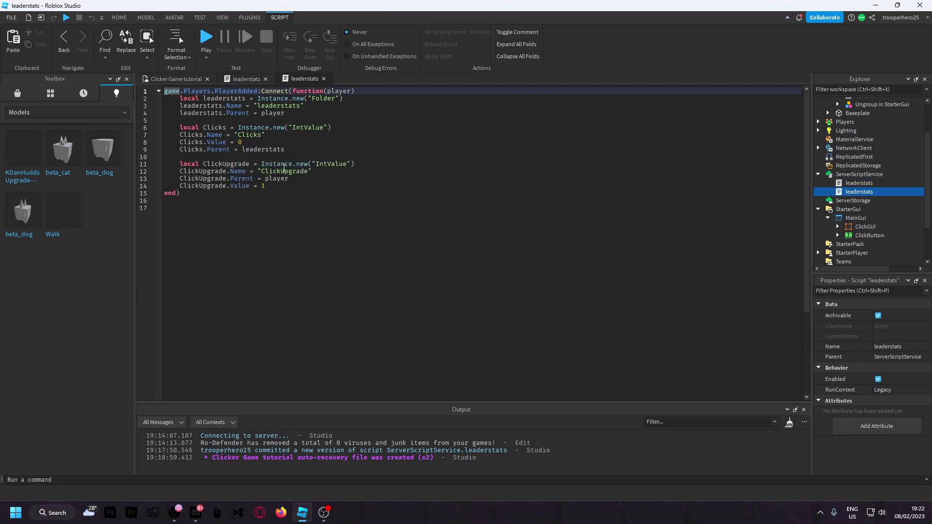
click(253, 79)
click(292, 79)
drag(199, 164, 251, 164)
click(257, 163)
click(286, 164)
click(304, 164)
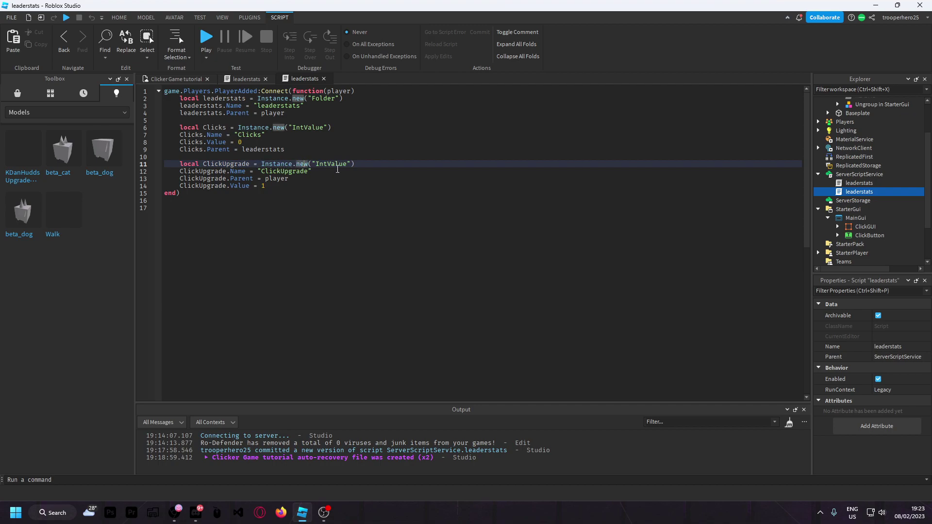
double_click(263, 186)
click(265, 186)
drag(266, 186, 272, 187)
Close the leaderstats scripts and delete the old leaderstats script from ServerScriptService
click(324, 79)
click(265, 79)
click(859, 183)
double_click(858, 183)
click(265, 79)
click(842, 186)
key(Delete)
click(852, 183)
click(818, 174)
Move the "Ungroup in StarterGui" model into StarterGui and ungroup it there
scroll(869, 163, up, 3)
click(866, 155)
drag(861, 154, 842, 194)
scroll(864, 156, down, 2)
click(828, 192)
right_click(855, 195)
click(818, 106)
click(828, 193)
click(831, 193)
click(827, 193)
Move the imported upgrade interface elements into MainGui and delete the leftover imported object from StarterGui
click(827, 218)
scroll(859, 213, down, 1)
click(860, 202)
click(855, 211)
ctrl+click(860, 202)
drag(857, 206, 856, 168)
click(829, 167)
click(853, 182)
key(Delete)
Delete the leftover Upgrade Tutorial model from Workspace
right_drag(662, 211, 663, 211)
right_drag(634, 244, 634, 246)
scroll(622, 268, up, 2)
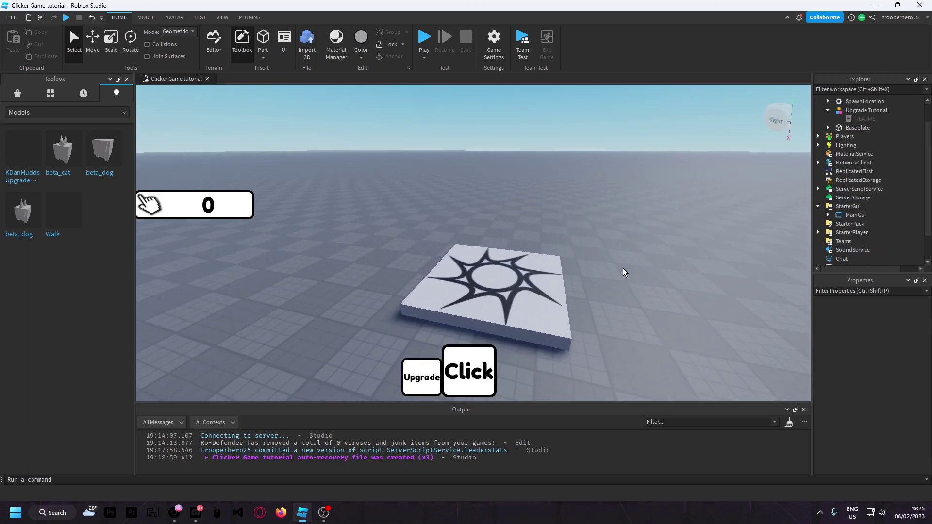
scroll(625, 269, down, 3)
click(854, 215)
click(828, 215)
click(828, 215)
scroll(847, 211, up, 1)
click(854, 137)
key(Delete)
Start a playtest, walk the character around and try buying an upgrade in the Upgrade window
right_drag(587, 237, 590, 233)
click(429, 45)
key(s)
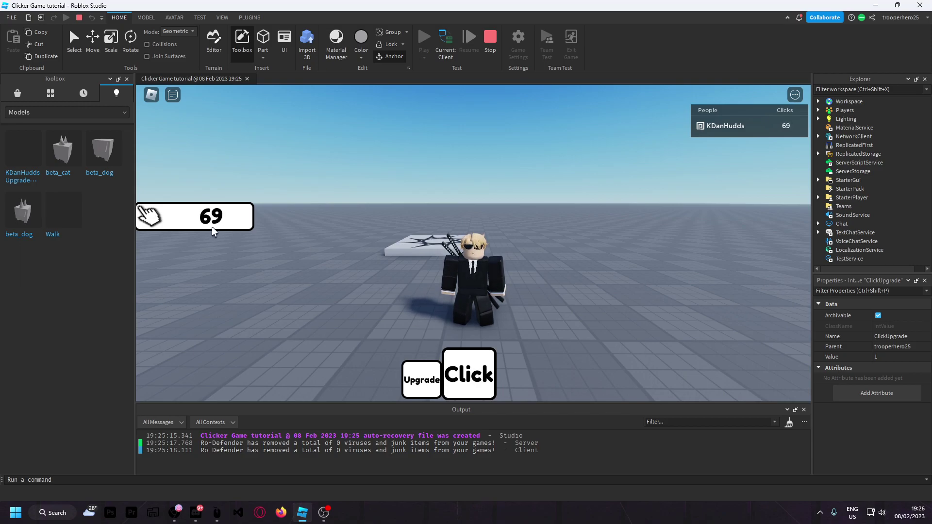
key(d)
key(a)
key(s)
click(422, 386)
click(482, 234)
click(563, 190)
Earn more clicks and repeatedly use the upgrade purchase to test how the click counter responds
click(482, 369)
click(482, 370)
click(482, 370)
click(482, 370)
click(482, 370)
click(482, 369)
click(482, 369)
click(423, 381)
click(487, 379)
click(487, 379)
click(487, 379)
click(487, 379)
click(487, 379)
click(487, 379)
click(485, 233)
click(472, 381)
click(472, 380)
click(472, 381)
click(484, 234)
click(484, 234)
click(485, 234)
click(469, 376)
click(469, 376)
click(469, 376)
click(469, 377)
click(469, 376)
click(469, 377)
click(469, 377)
click(481, 242)
click(481, 243)
click(481, 242)
click(480, 243)
click(481, 243)
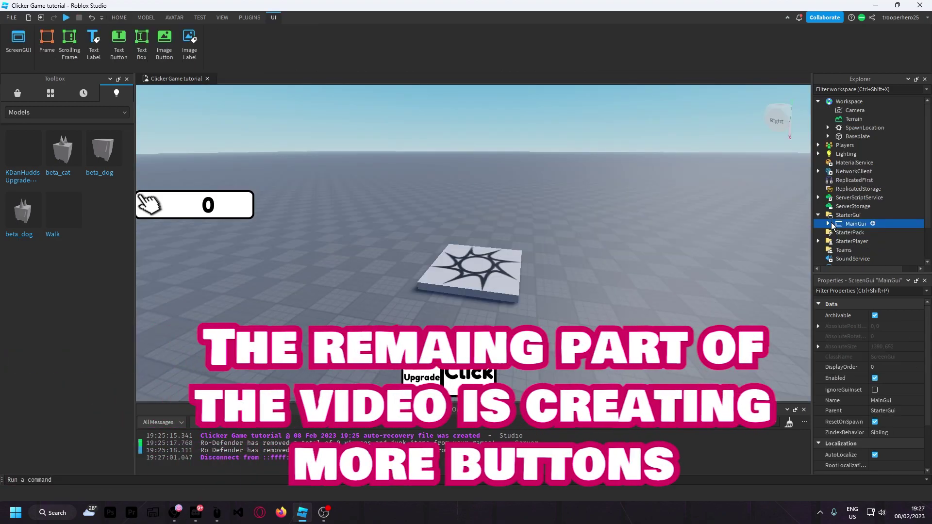
Make the upgrade Frame in MainGui visible and expand its contents in the Explorer
click(828, 224)
click(121, 17)
scroll(892, 230, down, 1)
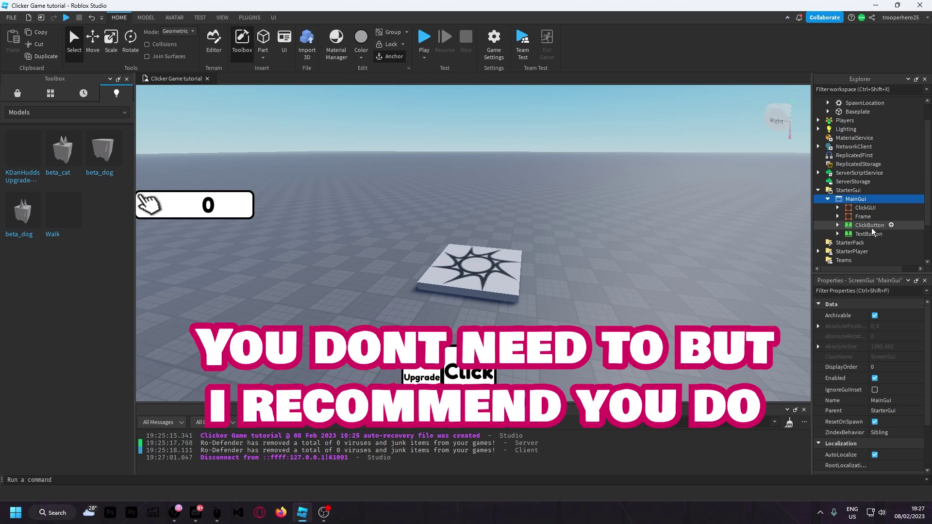
scroll(857, 237, down, 1)
click(857, 193)
scroll(869, 384, down, 5)
click(874, 431)
click(874, 431)
click(838, 191)
Duplicate BuyButton1 in the upgrade Frame and rename the copy BuyButton2
click(872, 219)
right_click(876, 221)
click(889, 49)
right_click(877, 232)
click(843, 94)
text(BuyButton2)
key(Return)
Place BuyButton2 directly below BuyButton1 in the upgrade Frame
click(847, 227)
drag(466, 226, 466, 228)
click(880, 218)
drag(527, 221, 523, 254)
click(638, 256)
click(847, 218)
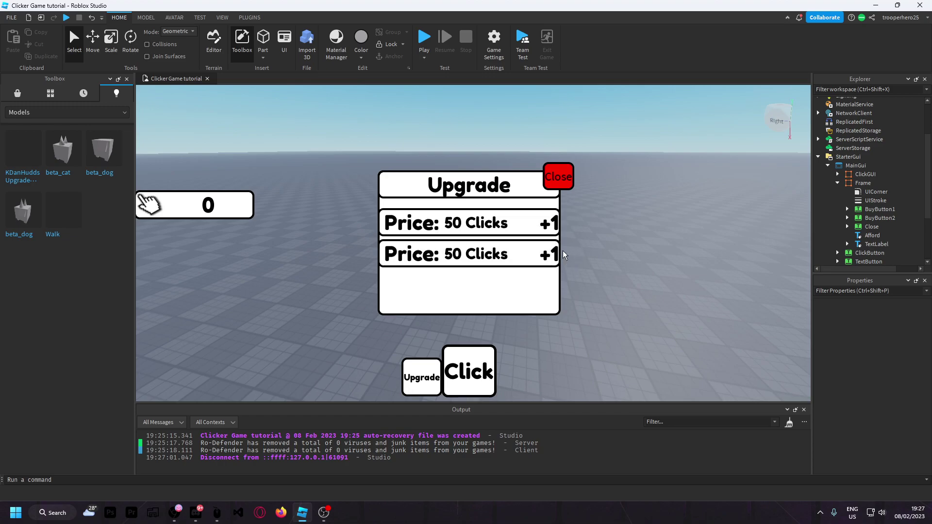
Set the price label of BuyButton2 to "250 Clicks"
click(868, 219)
click(847, 218)
click(876, 229)
click(878, 222)
click(877, 237)
scroll(877, 412, down, 3)
scroll(877, 420, down, 5)
click(883, 439)
text(25-0)
key(BackSpace)
key(BackSpace)
text(0 Clicks)
key(Return)
Set the bonus label of BuyButton2 to "+5"
click(716, 304)
click(886, 202)
click(877, 228)
click(873, 194)
scroll(884, 398, down, 5)
scroll(884, 398, down, 6)
click(878, 359)
text(+5)
key(Return)
click(625, 254)
In BuyButton2's LocalScript, set Price to 250 and declare "local ValueAdd = 5" on the line below
double_click(871, 220)
double_click(237, 106)
text(250)
click(397, 128)
click(219, 113)
text(local ValueAdd = 5)
key(Return)
Use the ValueAdd variable in the script's ClickUpgrade addition and the Price variable in the if condition instead of fixed numbers
click(340, 127)
click(302, 110)
click(398, 134)
text(ValueAdd)
drag(225, 114, 441, 135)
click(265, 111)
click(440, 135)
drag(268, 127, 333, 126)
click(321, 127)
drag(320, 127, 316, 127)
text(Price)
Close BuyButton2's script and hide the upgrade Frame in MainGui
click(447, 57)
click(326, 79)
click(847, 193)
click(863, 158)
scroll(885, 340, down, 4)
click(875, 430)
Playtest the game by earning clicks and buying the 50 Clicks upgrade in the upgrade window
click(122, 18)
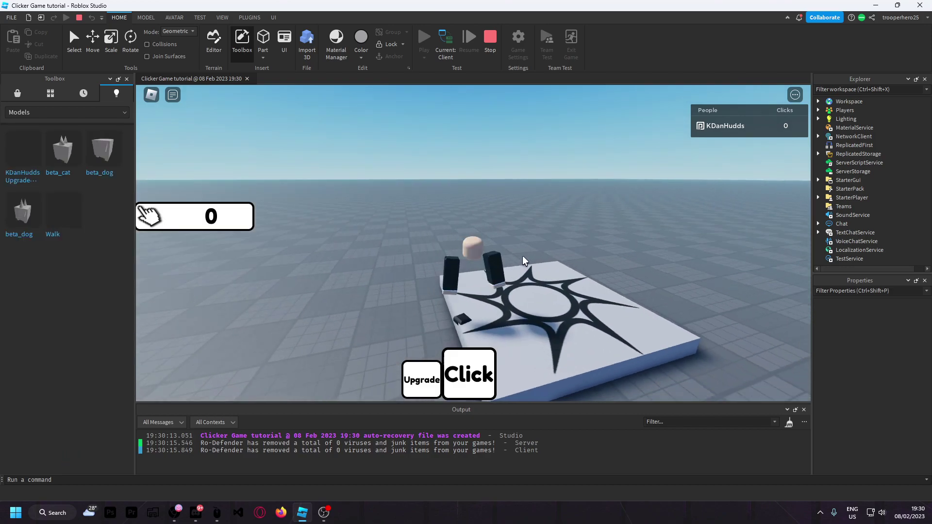
triple_click(472, 383)
double_click(473, 383)
triple_click(475, 383)
click(476, 382)
key(F6)
click(477, 382)
click(477, 382)
click(432, 381)
click(468, 237)
Earn enough clicks to buy the 250 Clicks upgrade, then close the upgrade window
click(482, 377)
click(482, 377)
click(483, 377)
click(484, 376)
click(483, 376)
click(484, 377)
click(484, 376)
click(484, 376)
click(484, 376)
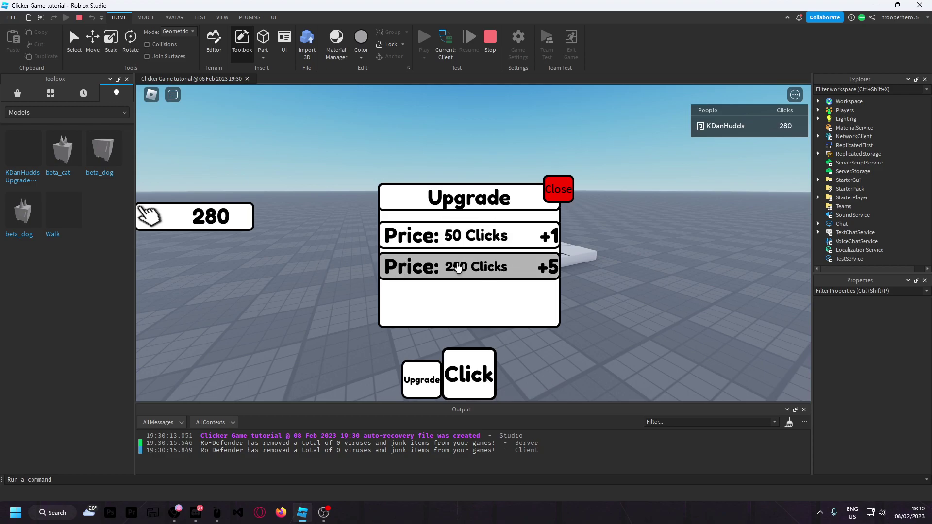
click(458, 272)
click(551, 188)
Inspect the player's contents under Players and test the upgraded click gain before ending the playtest
click(818, 110)
click(828, 119)
click(851, 144)
click(474, 378)
click(478, 386)
click(476, 382)
click(475, 381)
click(471, 378)
click(469, 374)
click(469, 374)
click(469, 374)
click(469, 373)
click(470, 373)
click(469, 373)
click(486, 37)
Make the upgrade Frame in MainGui visible again for editing
click(876, 194)
click(863, 159)
scroll(886, 411, down, 3)
scroll(885, 422, down, 2)
click(875, 431)
Duplicate BuyButton2 as BuyButton3 and place the copy directly below BuyButton2 in the upgrade Frame
click(878, 193)
right_click(879, 193)
click(833, 48)
drag(482, 255, 483, 280)
key(ctrl+z)
click(874, 202)
click(847, 202)
right_click(882, 203)
click(830, 68)
drag(511, 254, 517, 286)
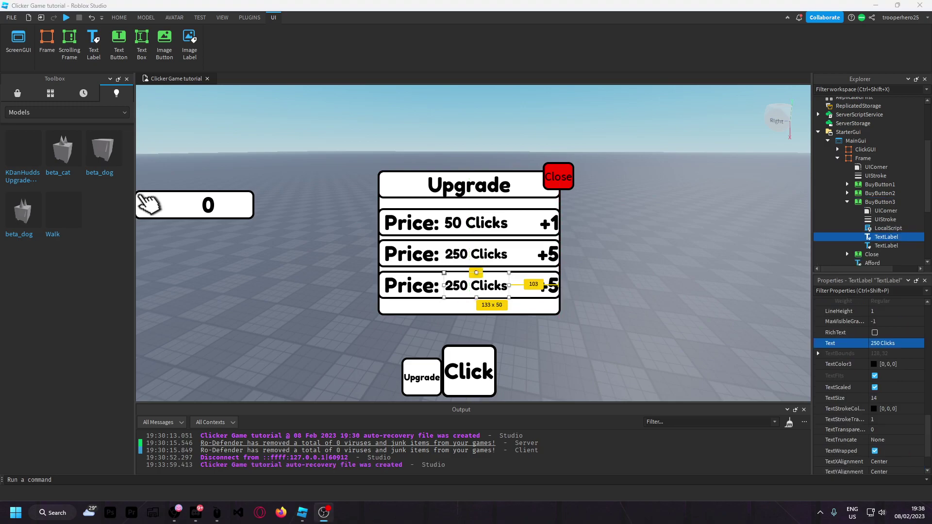
Set the price label of BuyButton3 to "500 Clicks"
click(686, 249)
click(891, 246)
click(886, 237)
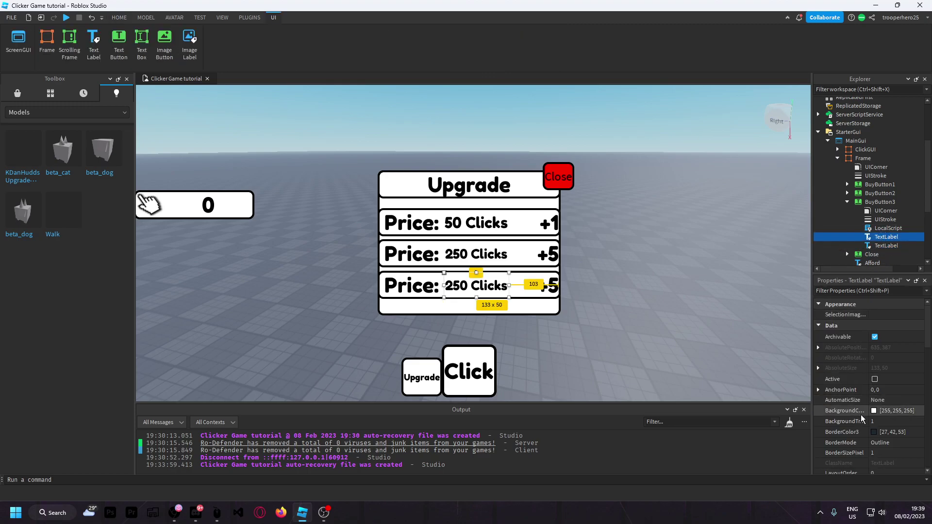
scroll(874, 415, down, 8)
click(883, 439)
text(500 Clicks)
key(Return)
click(706, 318)
Set the bonus text of BuyButton3 to "+10"
click(879, 237)
click(880, 202)
scroll(874, 388, down, 10)
click(884, 424)
text(+10)
key(Return)
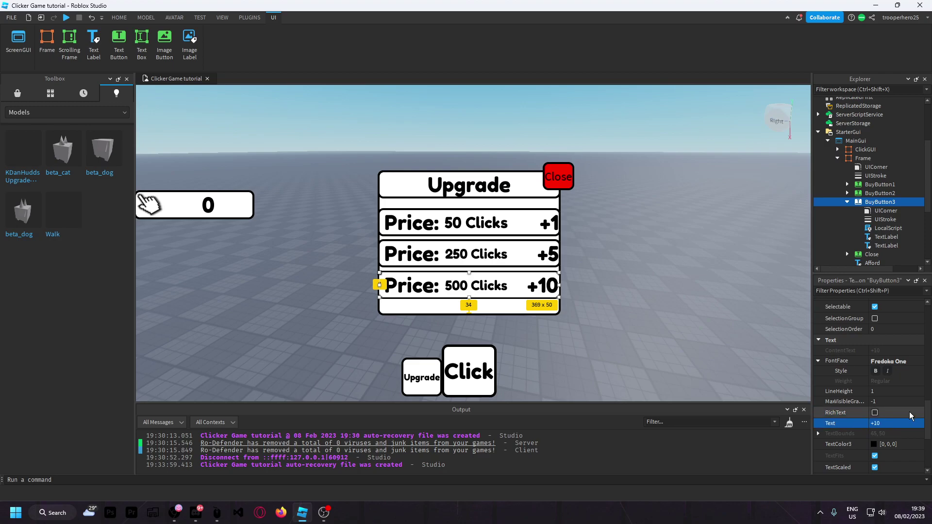
click(637, 322)
Match the Price and ValueAdd variables in BuyButton3's LocalScript to the button's labelled price of 500 clicks and bonus of +10
double_click(888, 228)
click(244, 106)
key(BackSpace)
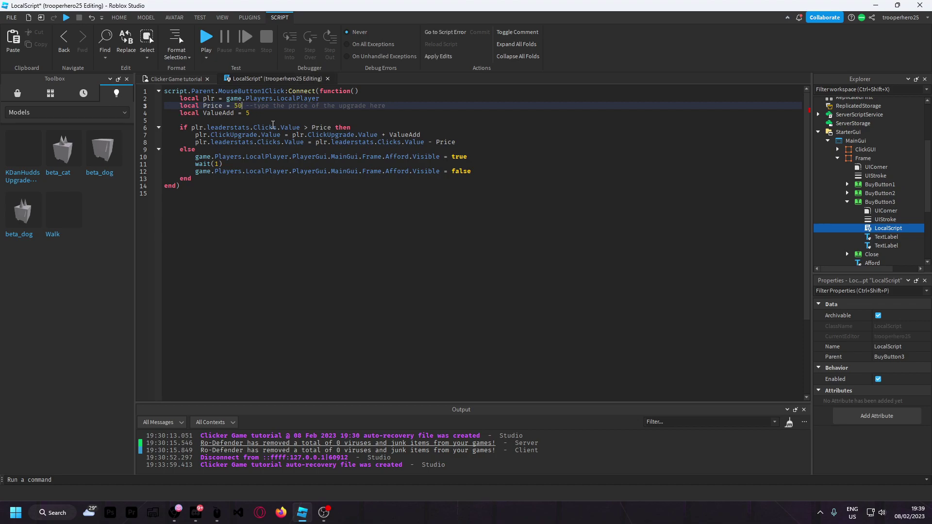
click(254, 113)
click(427, 56)
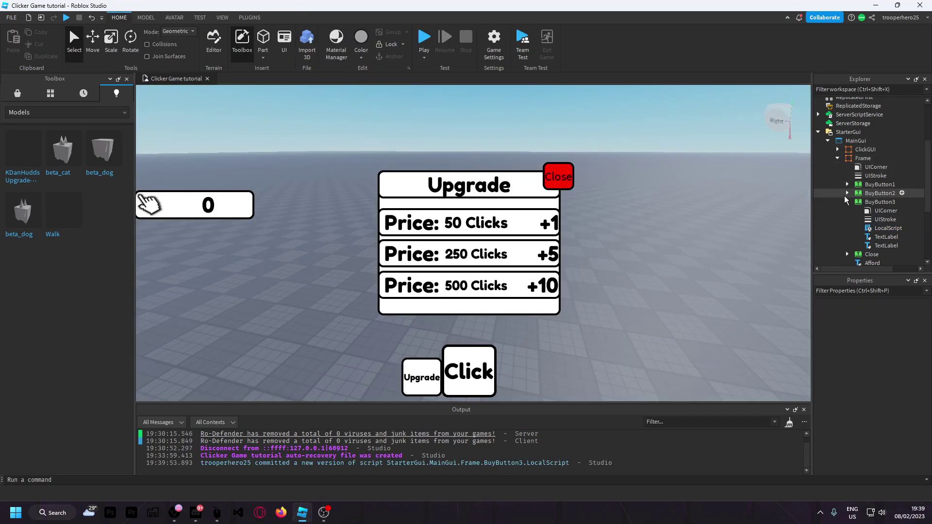
Hide the upgrade Frame in MainGui by turning off its visibility
click(847, 202)
click(863, 158)
scroll(837, 410, down, 2)
click(874, 414)
click(649, 292)
Start a play test and earn clicks with the game's Click button
click(430, 44)
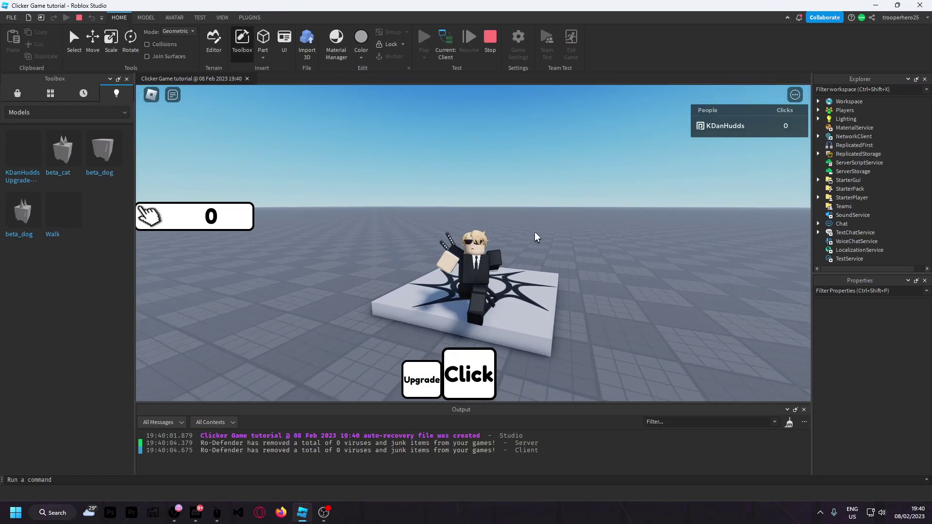
click(463, 375)
click(464, 375)
click(463, 374)
click(463, 375)
click(464, 375)
click(463, 375)
click(464, 375)
click(464, 375)
Buy the 50-click +1 upgrade in the game's Upgrade window and close the window
click(413, 392)
click(426, 237)
click(426, 237)
click(494, 236)
click(556, 190)
Earn more clicks in the play test and buy the 250-click +5 upgrade
click(484, 359)
click(462, 378)
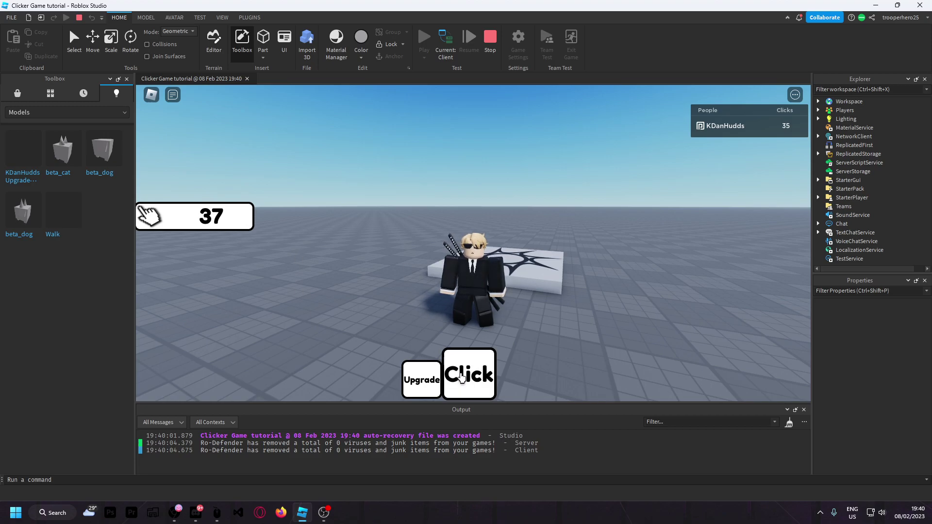
click(461, 378)
click(462, 377)
click(463, 376)
click(464, 373)
click(465, 373)
click(464, 373)
click(465, 374)
click(434, 386)
click(518, 276)
Inspect the ClickUpgrade value stored under the player in Players and close the game's Upgrade window
click(817, 110)
click(828, 119)
click(871, 145)
click(547, 187)
Earn enough clicks for the 500-click +10 upgrade, buy it and close the Upgrade window
click(467, 375)
click(467, 375)
click(467, 375)
click(467, 375)
click(467, 375)
click(467, 375)
click(467, 375)
click(414, 379)
click(511, 307)
click(564, 184)
Test the click bonus from the purchased upgrades with several uses of the Click button
click(484, 381)
click(485, 381)
click(484, 381)
click(485, 382)
right_drag(529, 275, 531, 275)
key(s)
right_drag(502, 273, 555, 271)
right_drag(499, 293, 500, 295)
right_drag(594, 219, 582, 212)
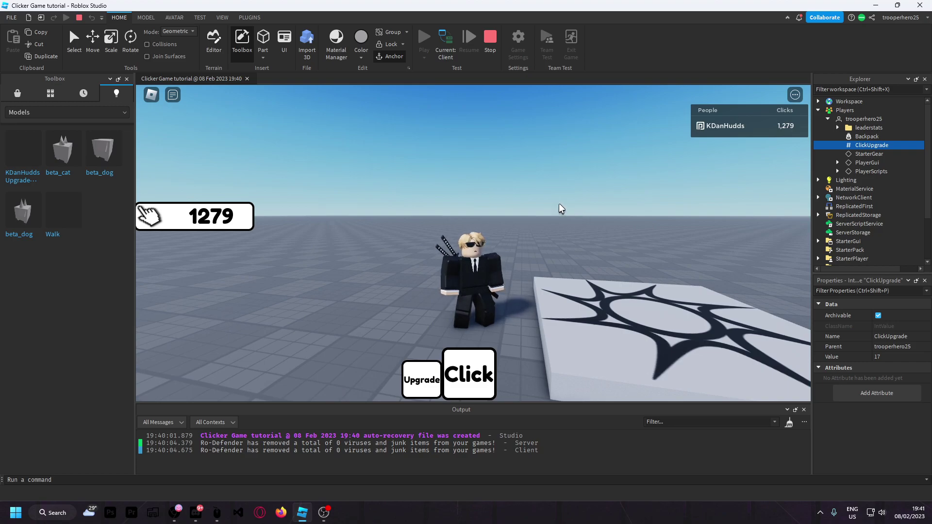